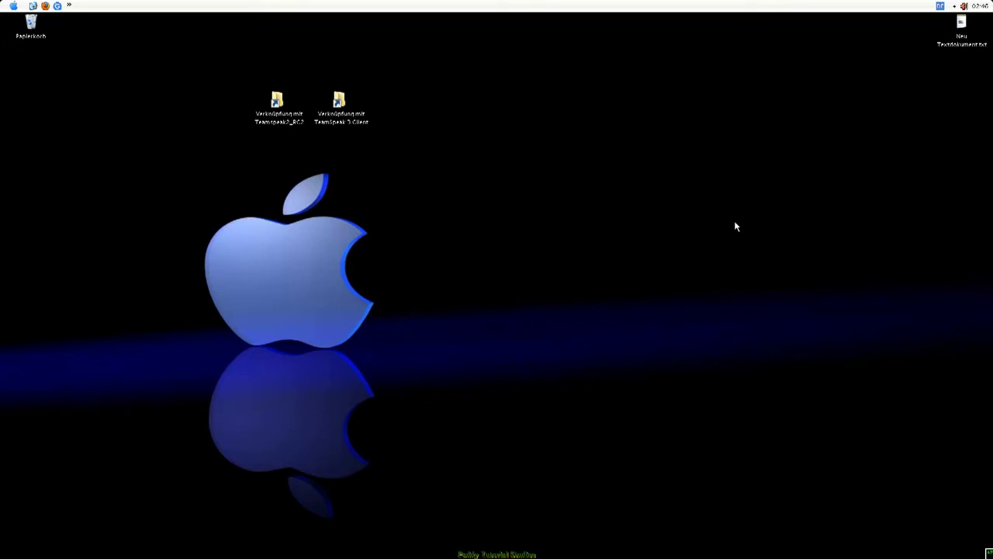
# Step: Copy 07.newplayer.wav from the Teamspeak2_RC2 sounds folder to the desktop
pyautogui.doubleClick(278, 108)
pyautogui.doubleClick(223, 134)
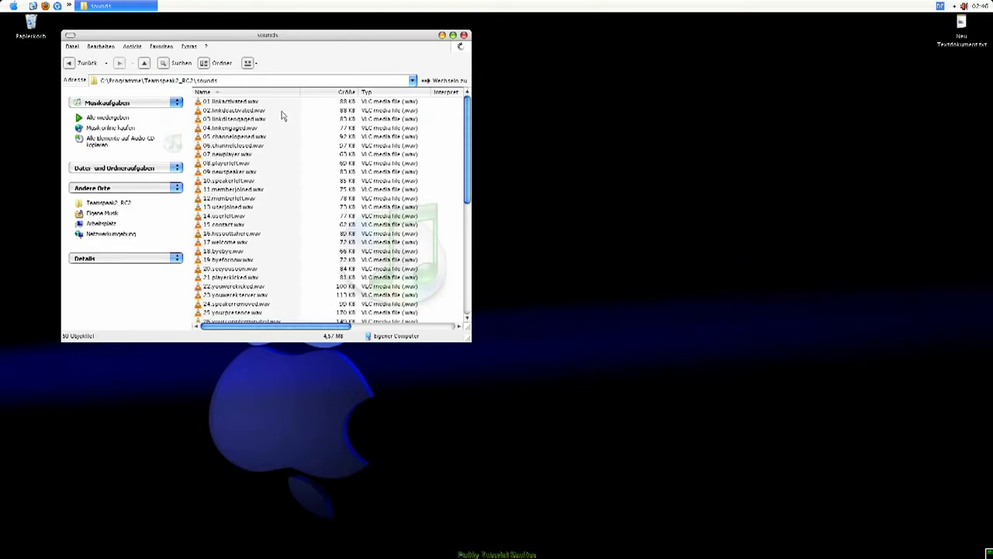
pyautogui.moveTo(225, 154); pyautogui.dragTo(576, 99)
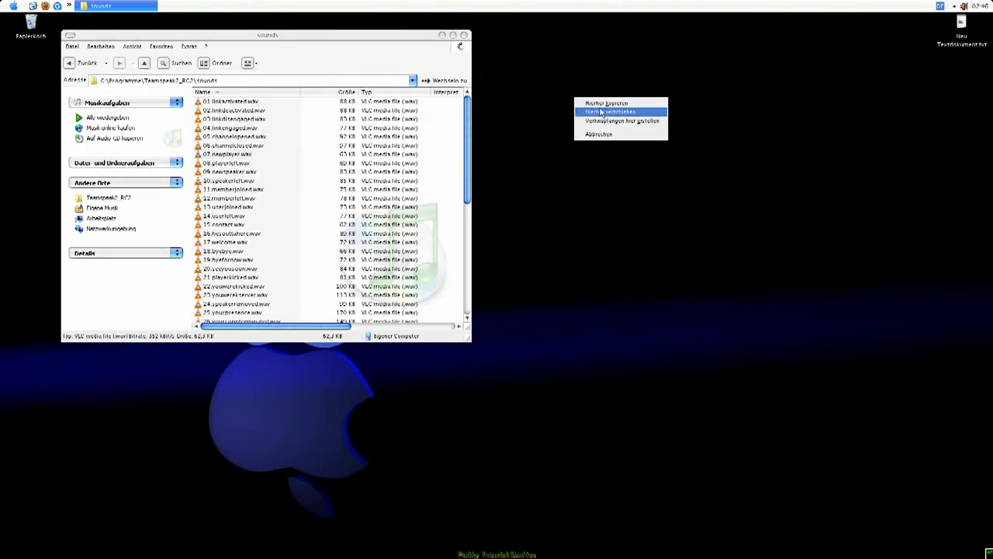
pyautogui.click(605, 103)
pyautogui.click(441, 35)
# Step: Rename the copied sound file on the desktop to newplayer.wav by removing its number prefix
pyautogui.rightClick(503, 110)
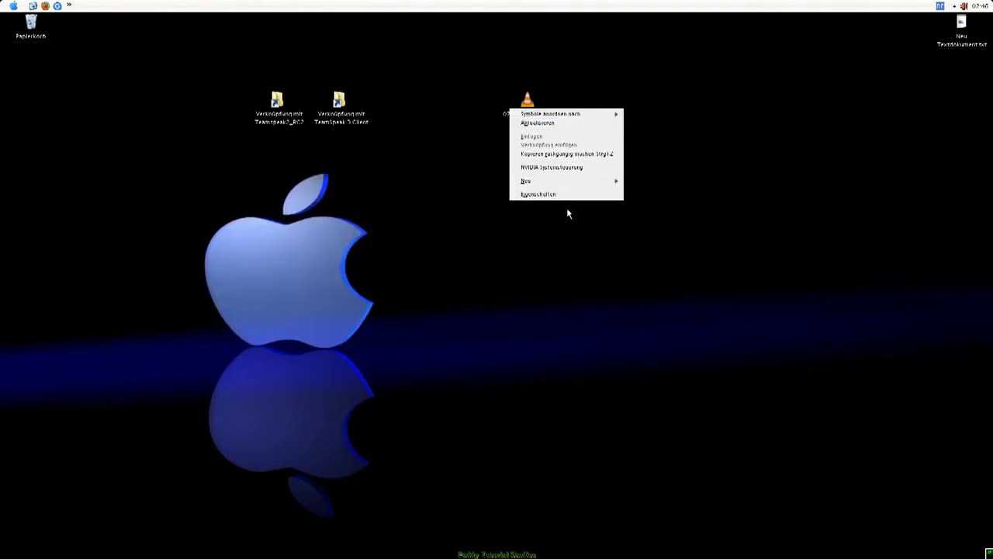
pyautogui.rightClick(538, 111)
pyautogui.click(588, 302)
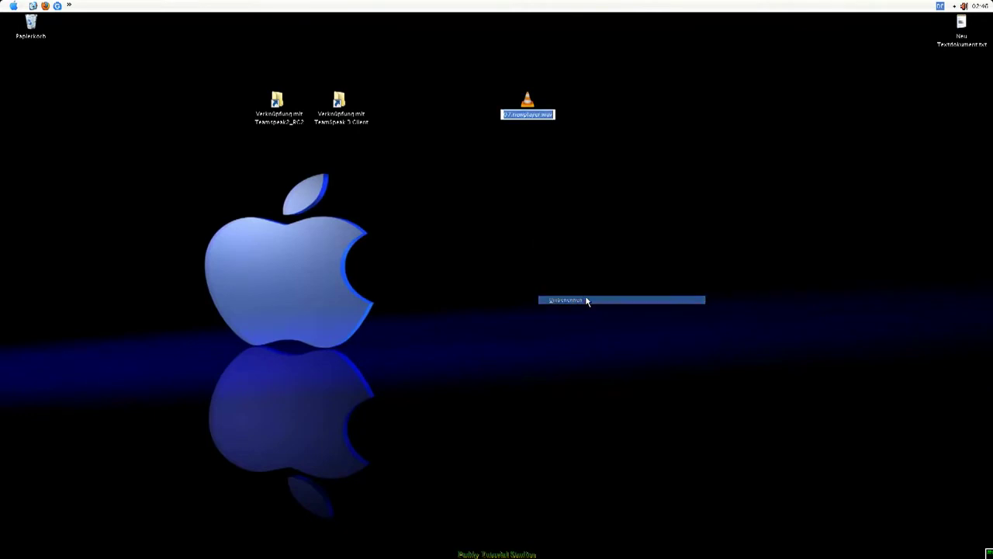
pyautogui.moveTo(513, 114); pyautogui.dragTo(456, 116)
pyautogui.press('BackSpace')
pyautogui.press('Return')
pyautogui.click(248, 177)
pyautogui.moveTo(683, 69); pyautogui.dragTo(436, 166)
pyautogui.click(446, 166)
pyautogui.moveTo(622, 80); pyautogui.dragTo(457, 137)
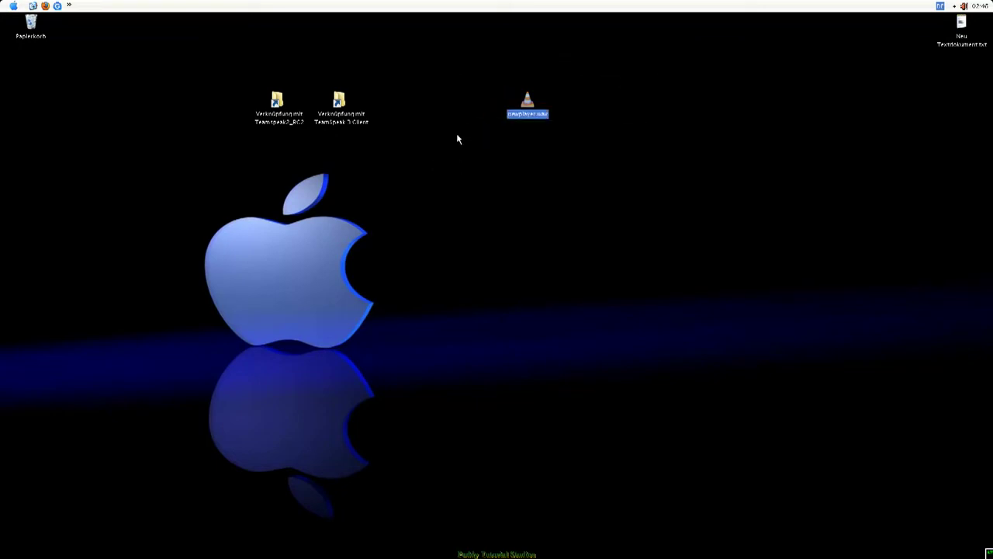
# Step: Open the sound folder of the TeamSpeak 3 Client and duplicate its default folder there
pyautogui.doubleClick(338, 107)
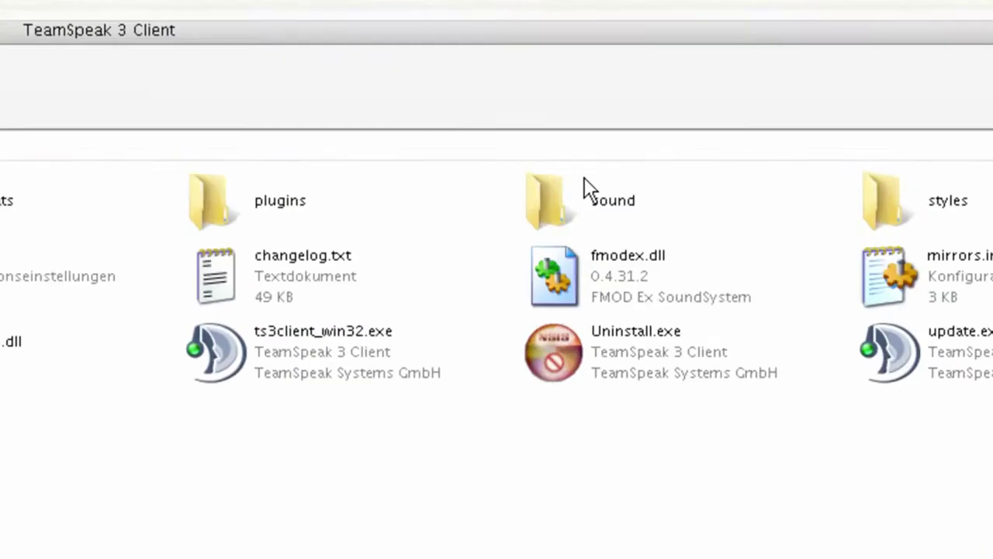
pyautogui.doubleClick(588, 189)
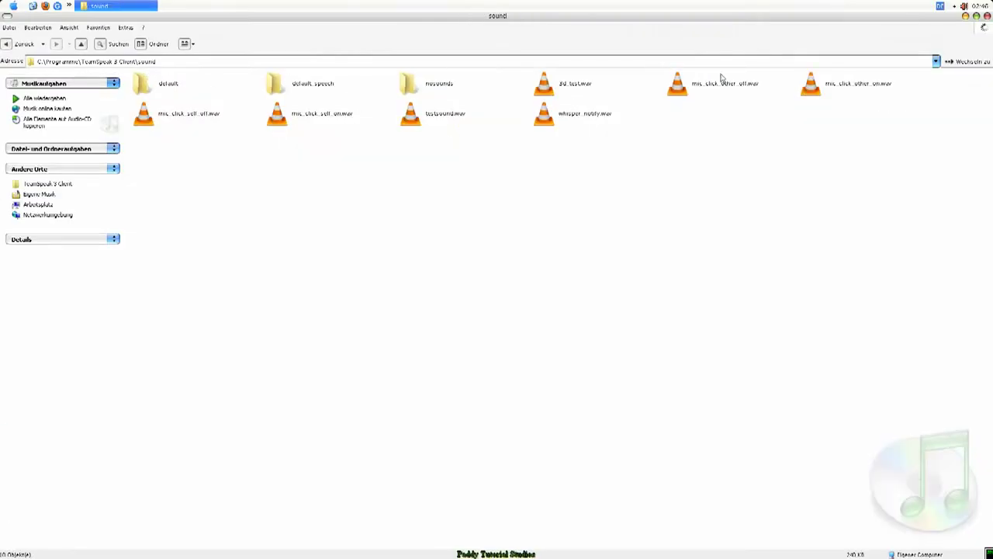
pyautogui.click(169, 83)
pyautogui.click(169, 83)
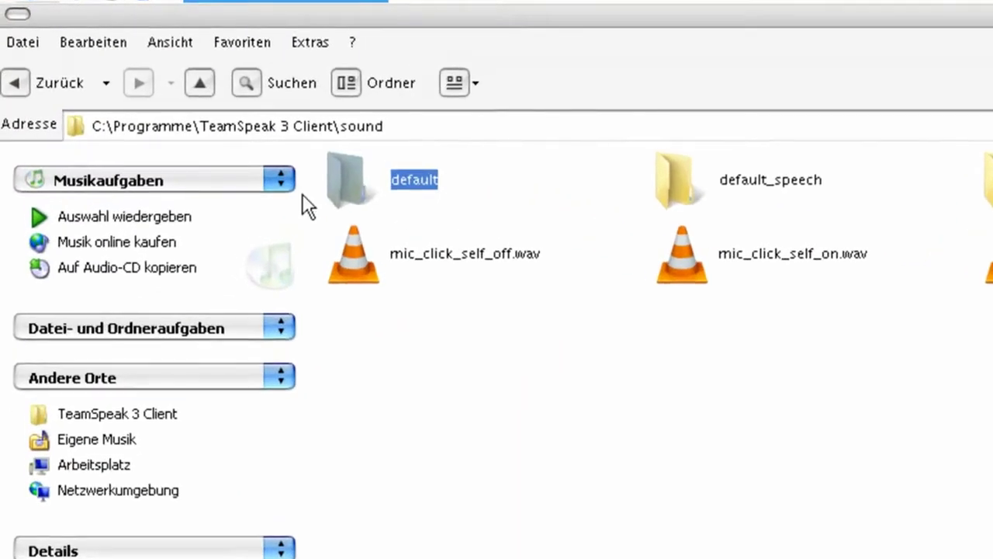
pyautogui.moveTo(378, 200); pyautogui.dragTo(669, 110)
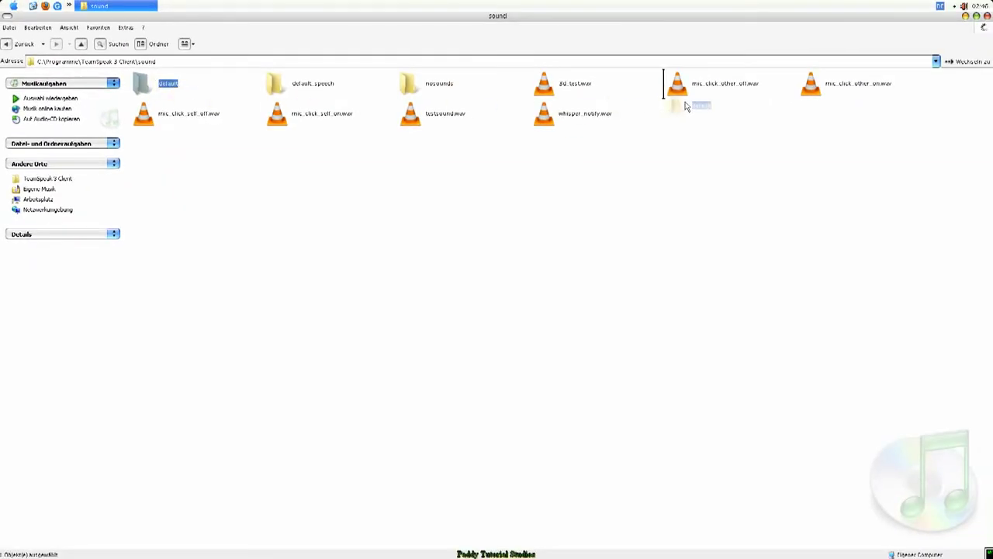
pyautogui.click(695, 115)
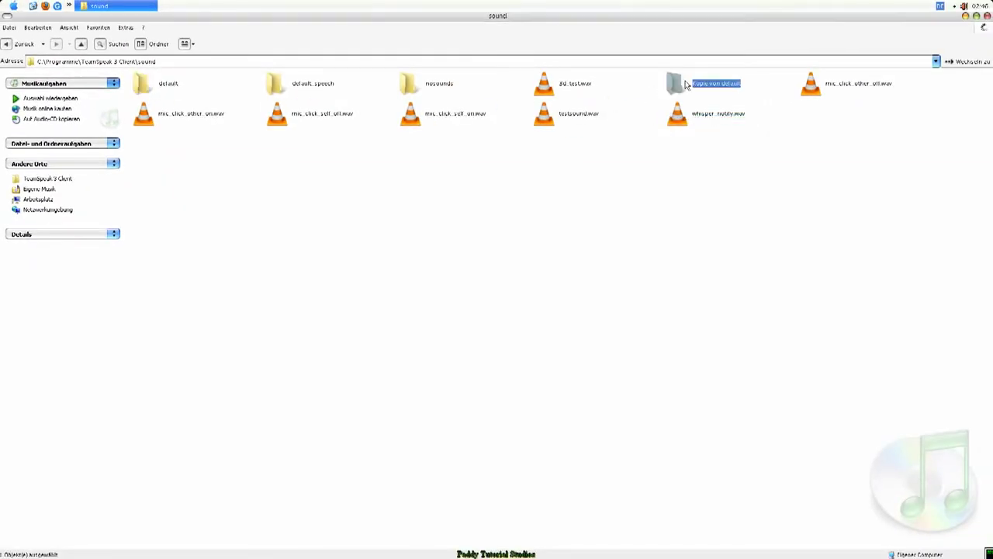
# Step: Rename the copy of the default folder to Paddy and open it
pyautogui.doubleClick(686, 85)
pyautogui.press('BackSpace')
pyautogui.rightClick(728, 79)
pyautogui.click(770, 292)
pyautogui.write('#')
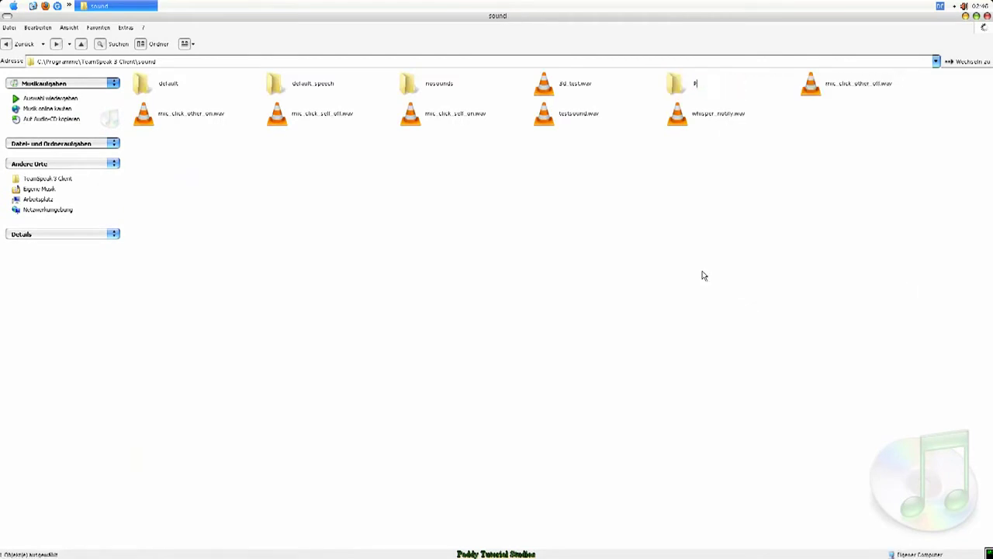
pyautogui.press('Return')
pyautogui.press('Return')
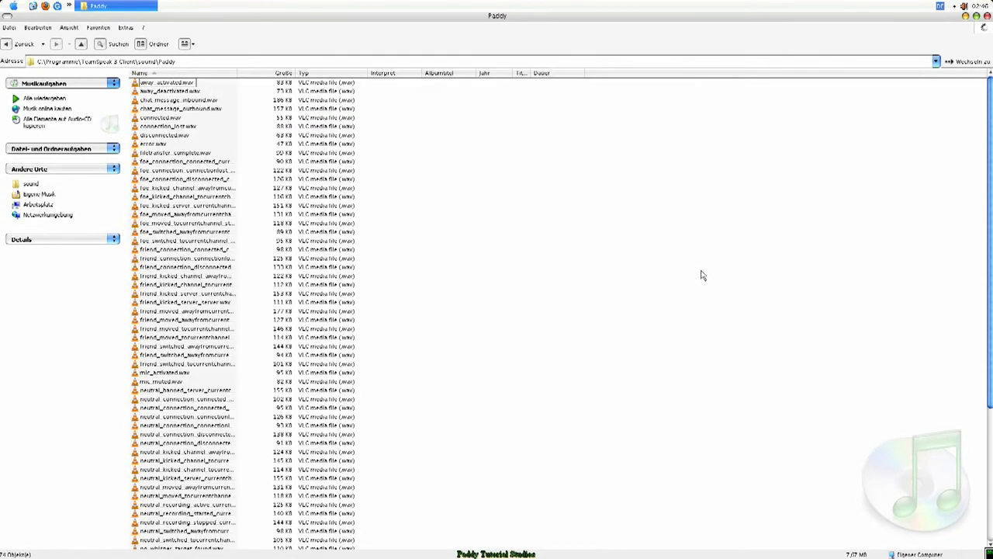
# Step: Play mic_muted.wav from the Paddy folder as a sample and close the media player
pyautogui.scroll(-7, 353, 326)
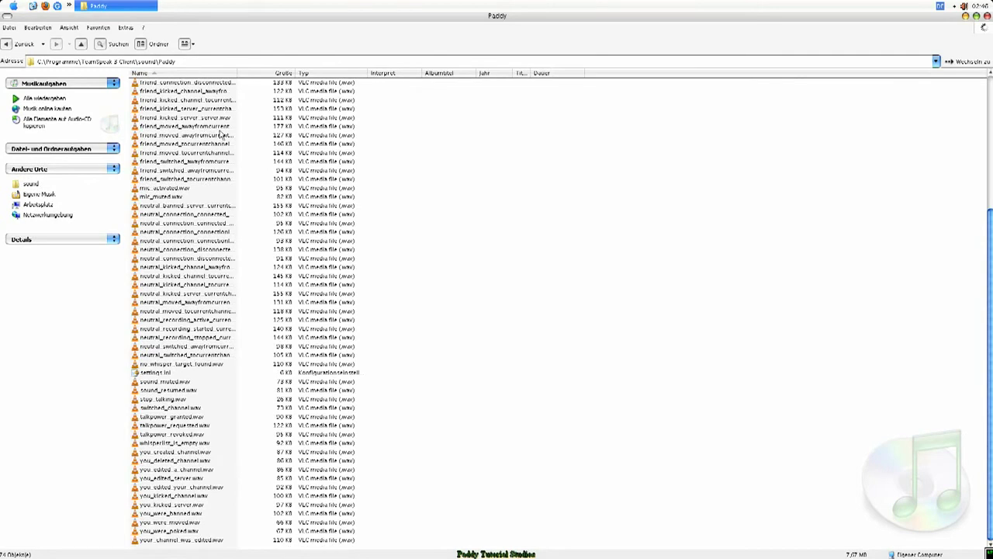
pyautogui.doubleClick(183, 198)
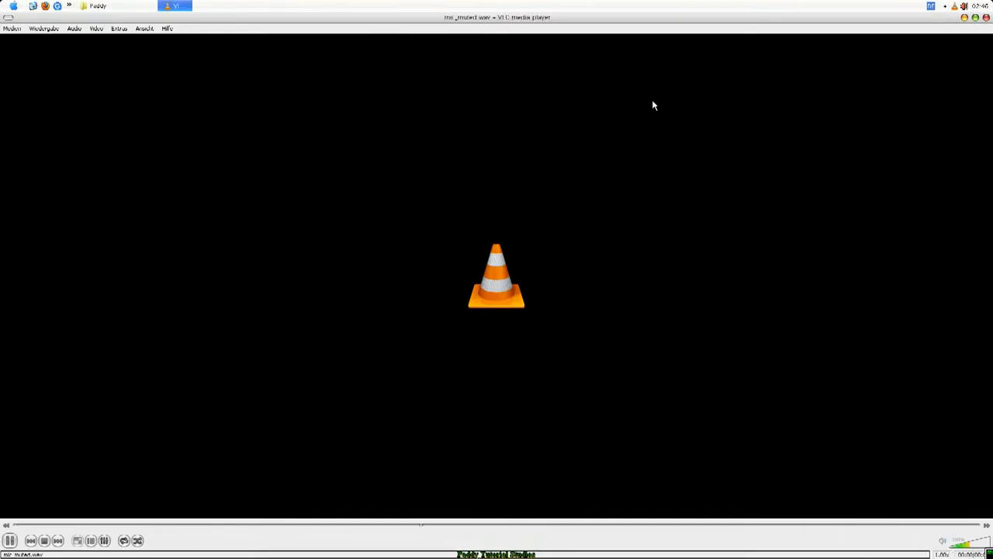
pyautogui.click(986, 17)
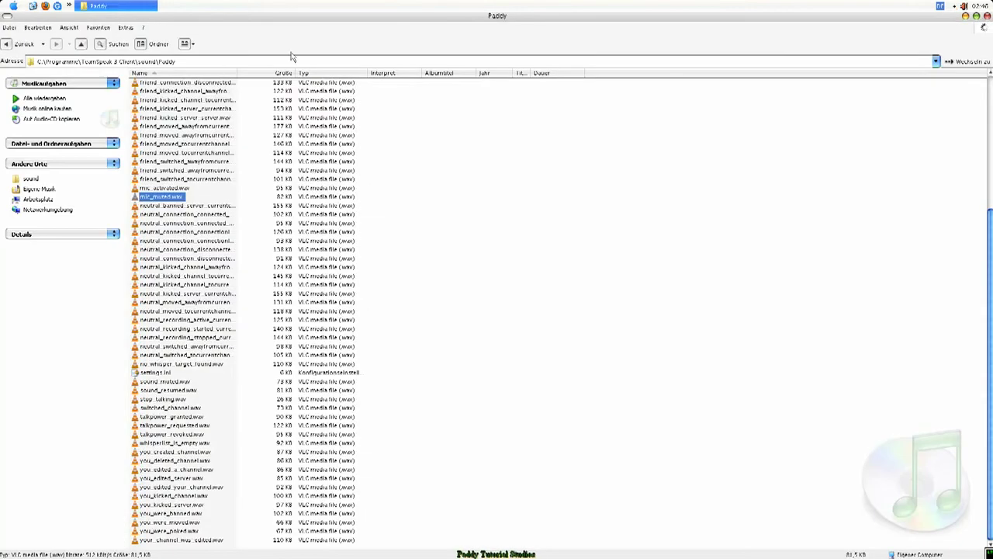
# Step: Open settings.ini in the Paddy folder and set the pack name to Paddy Soundpack
pyautogui.doubleClick(155, 372)
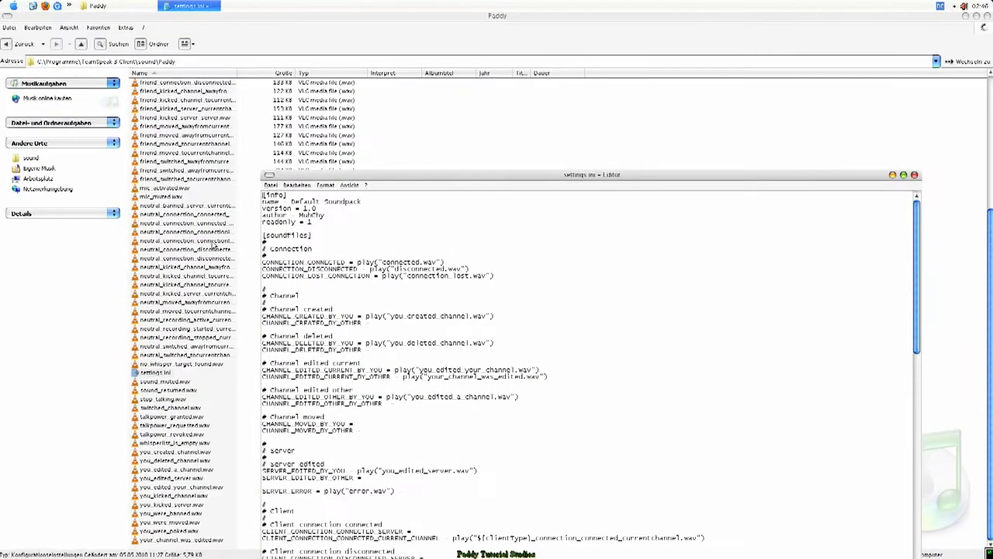
pyautogui.moveTo(361, 202); pyautogui.dragTo(291, 202)
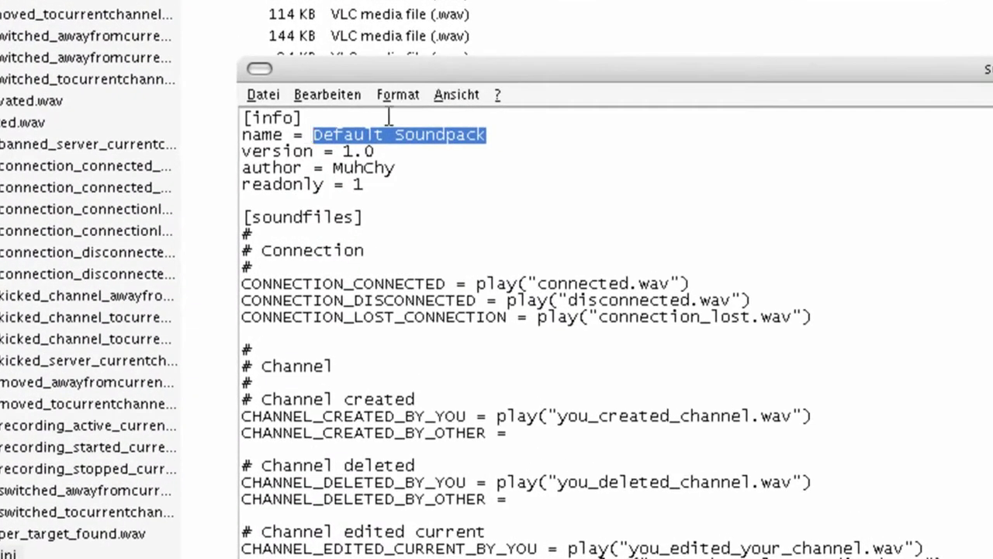
pyautogui.write('P')
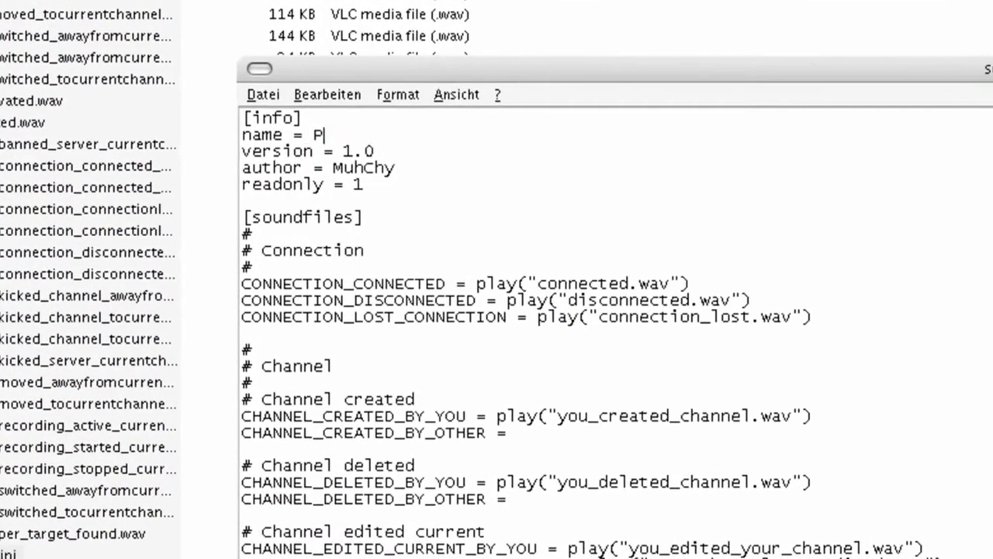
pyautogui.write('addy Soundpack')
# Step: Replace the author entry in the info section of settings.ini with the pack creator's nickname
pyautogui.click(375, 167)
pyautogui.press('BackSpace')
pyautogui.press('BackSpace')
pyautogui.press('BackSpace')
pyautogui.press('BackSpace')
pyautogui.press('BackSpace')
pyautogui.press('BackSpace')
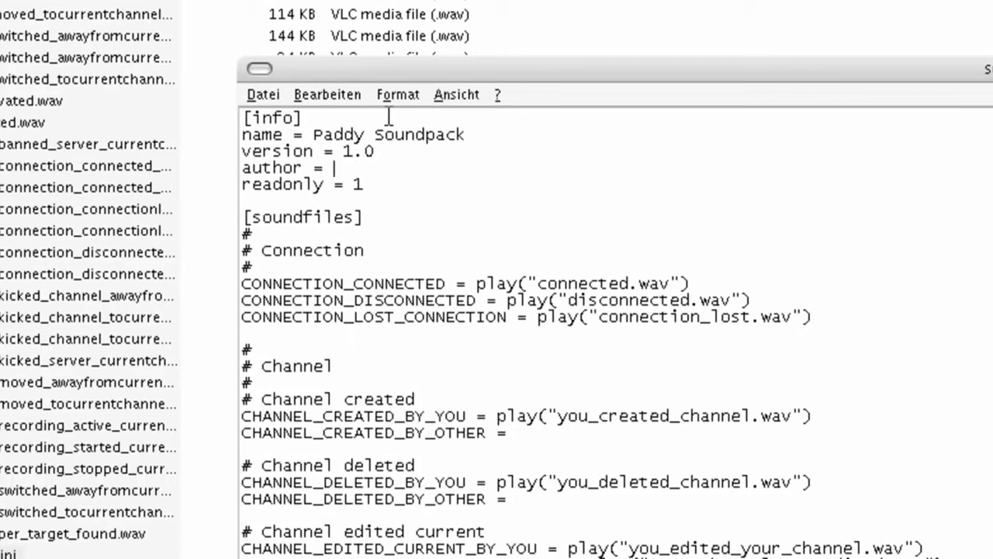
pyautogui.write('Paddy')
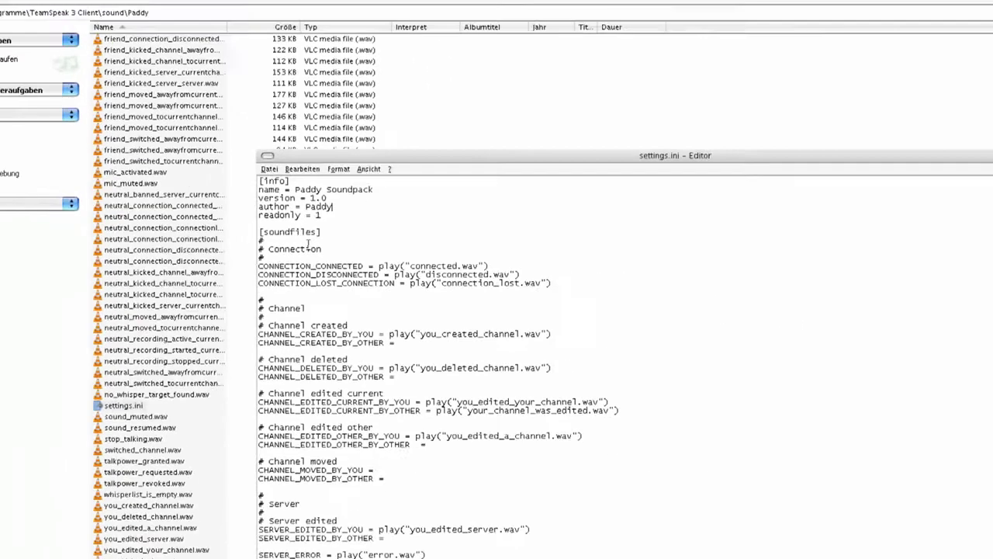
# Step: Review the CLIENT_CONNECTION_CONNECTED_SERVER play line and the ${clientType} placeholder in Neu Textdokument.txt on the desktop
pyautogui.scroll(-13, 589, 373)
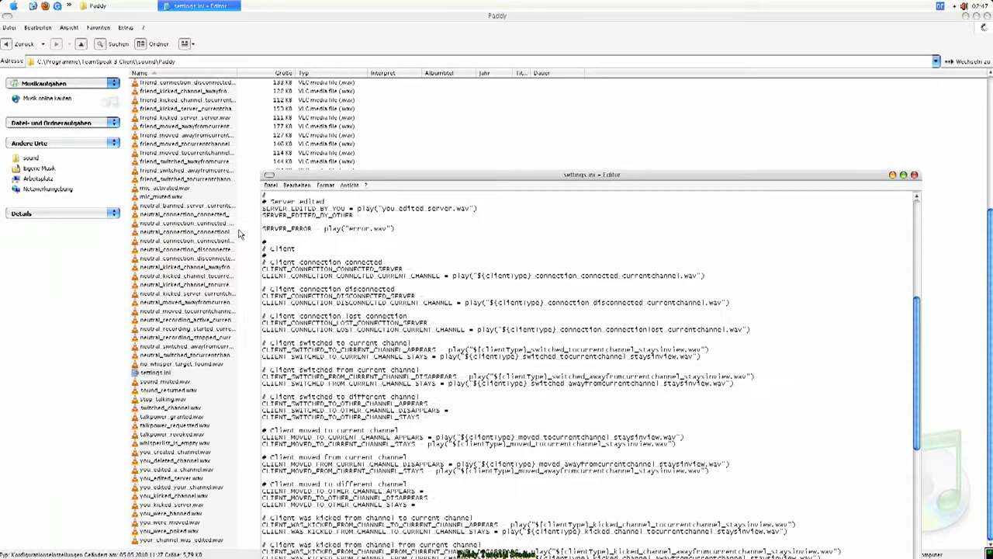
pyautogui.click(33, 6)
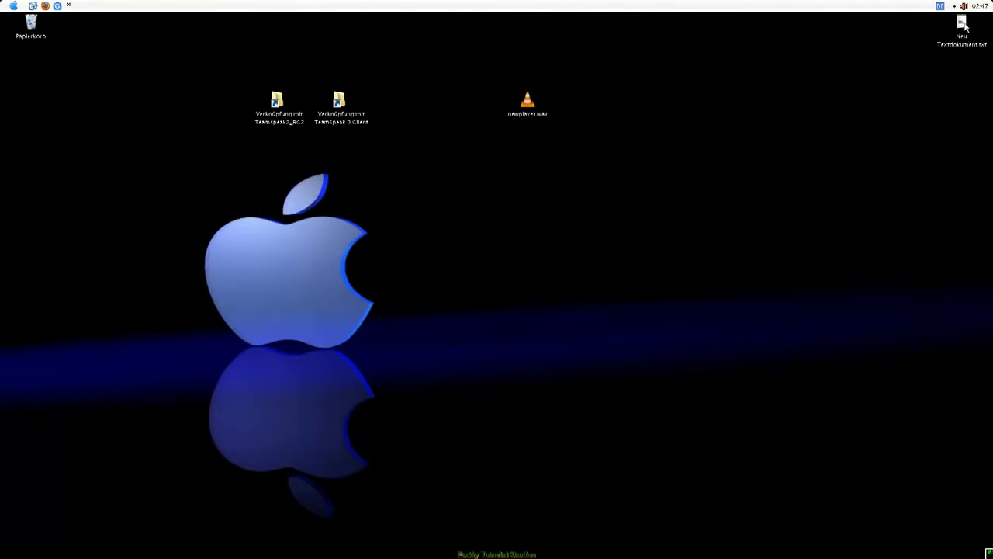
pyautogui.doubleClick(962, 25)
pyautogui.moveTo(485, 193); pyautogui.dragTo(219, 196)
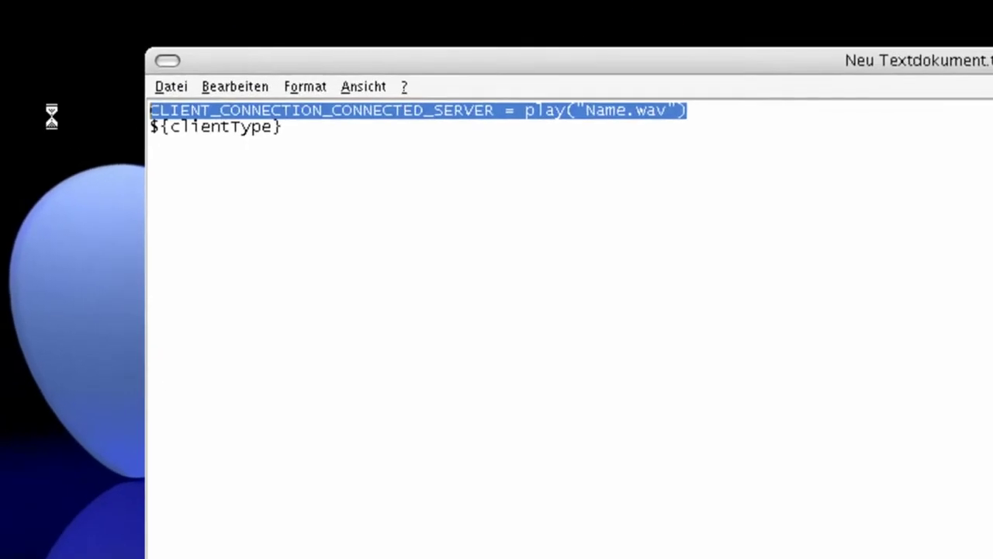
pyautogui.click(690, 270)
pyautogui.moveTo(321, 206); pyautogui.dragTo(234, 203)
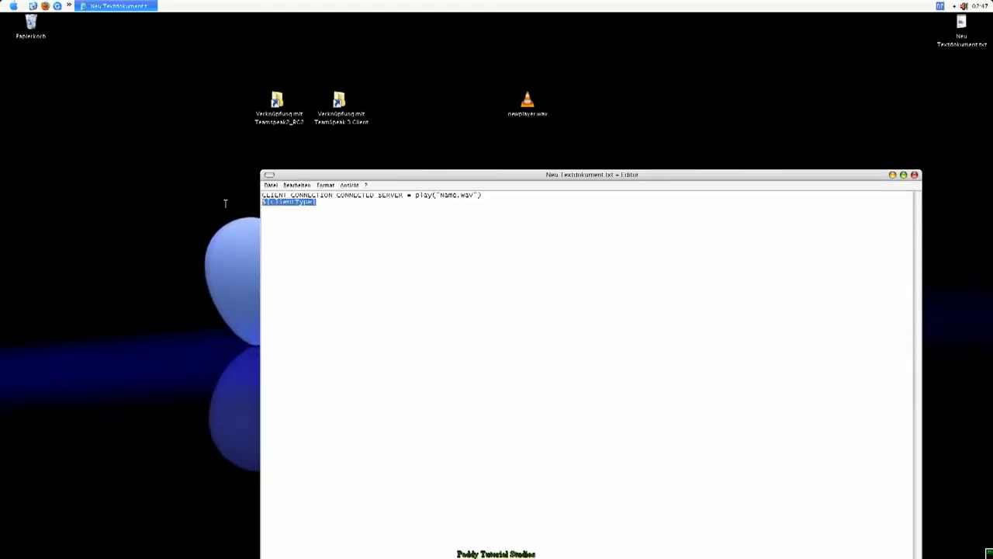
pyautogui.click(914, 175)
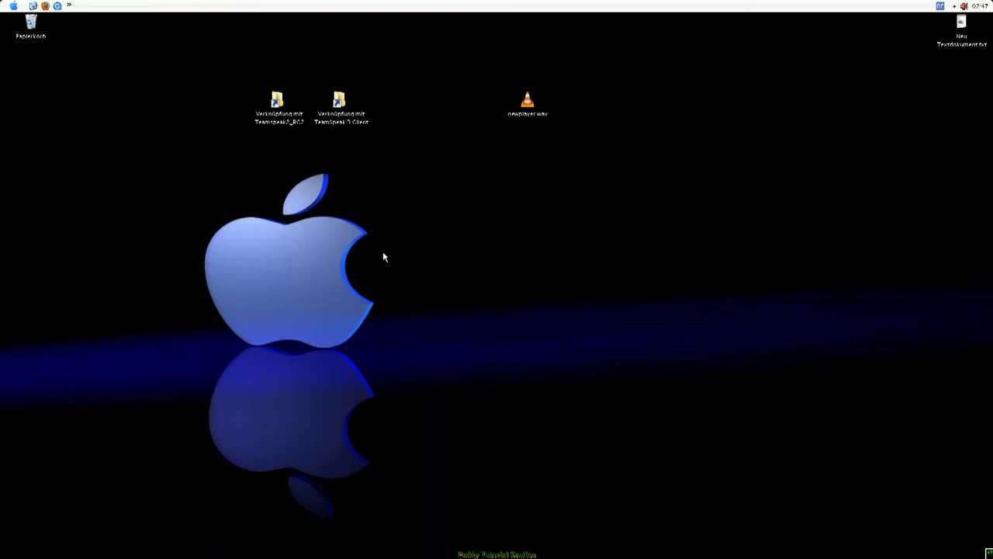
# Step: Replace Name.wav with newplayer.wav in the CLIENT_CONNECTION_CONNECTED_SERVER play line of settings.ini and save the file
pyautogui.click(650, 531)
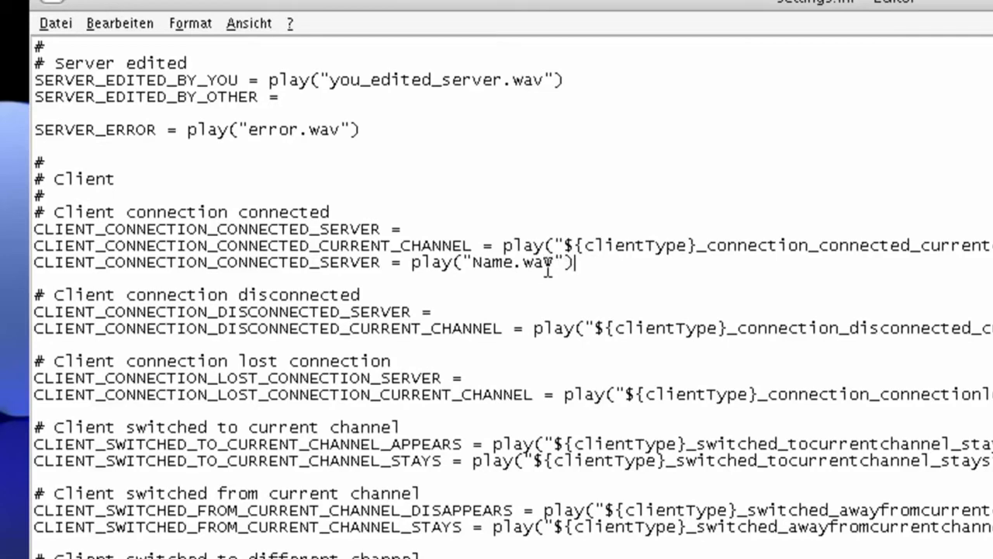
pyautogui.moveTo(554, 264); pyautogui.dragTo(472, 267)
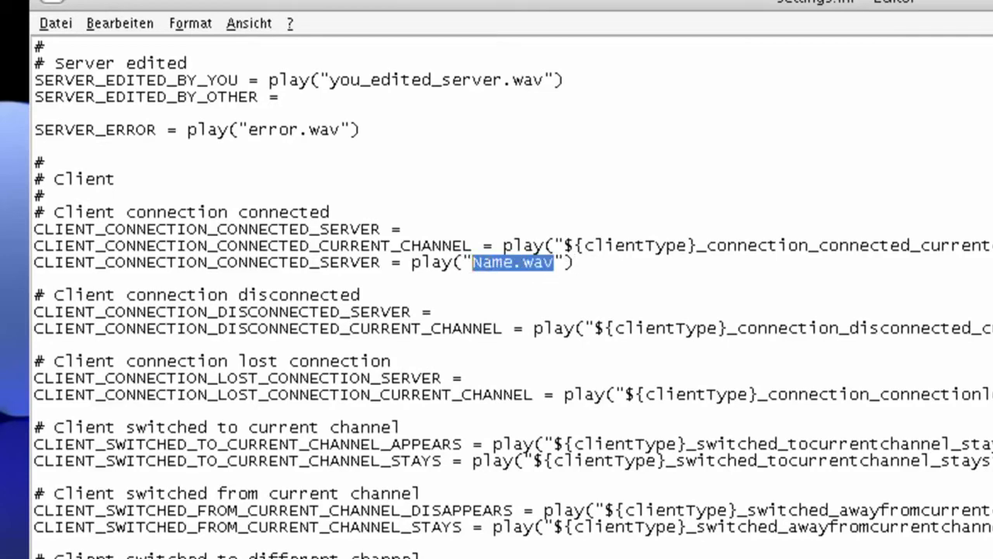
pyautogui.write('newplayer.wav')
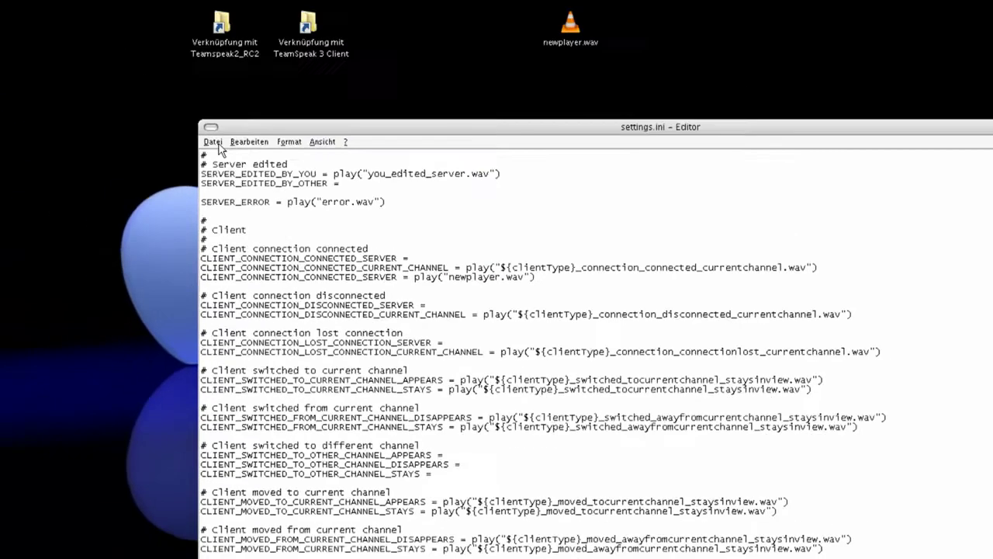
pyautogui.click(56, 23)
pyautogui.click(138, 96)
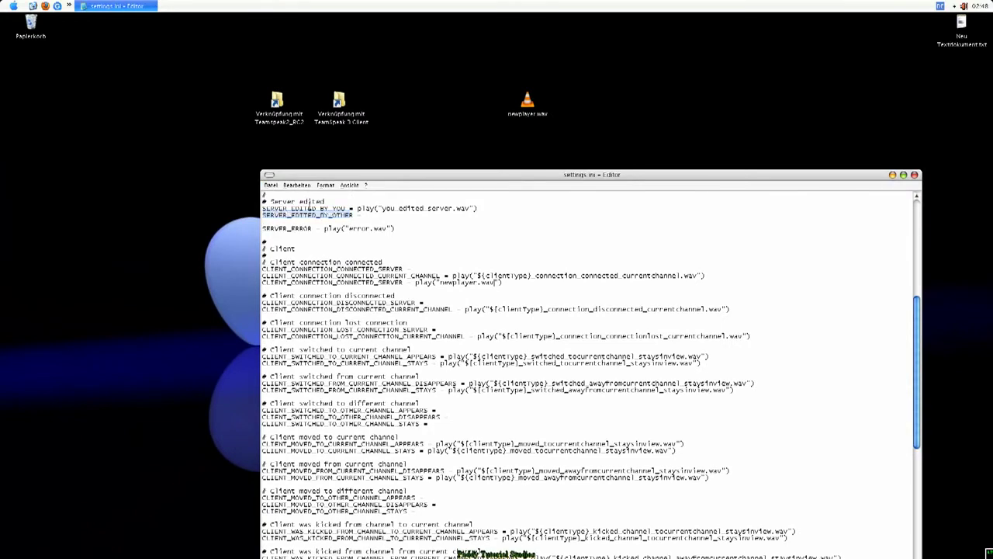
# Step: Move newplayer.wav from the desktop into the Paddy folder under TeamSpeak 3 Client\sound and close the folder window
pyautogui.click(535, 109)
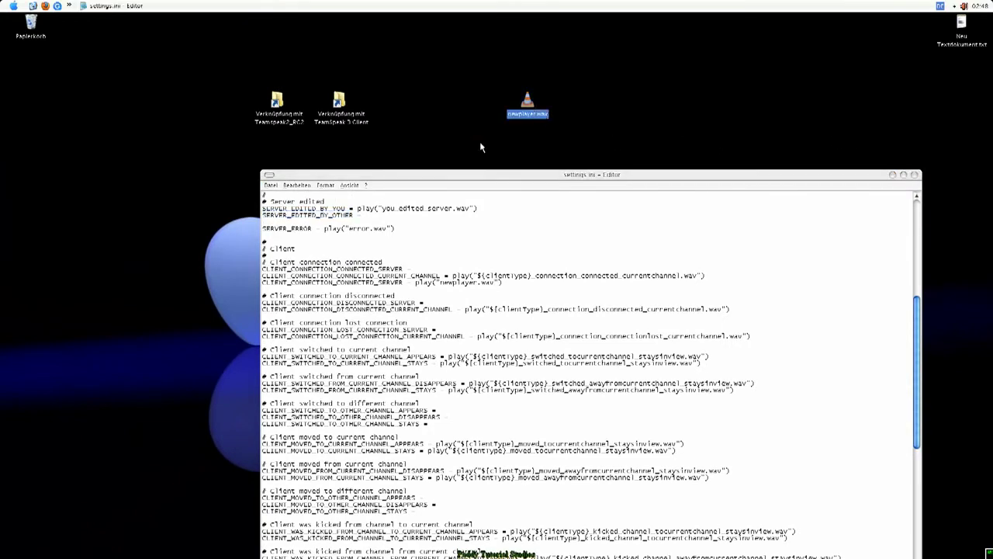
pyautogui.doubleClick(338, 109)
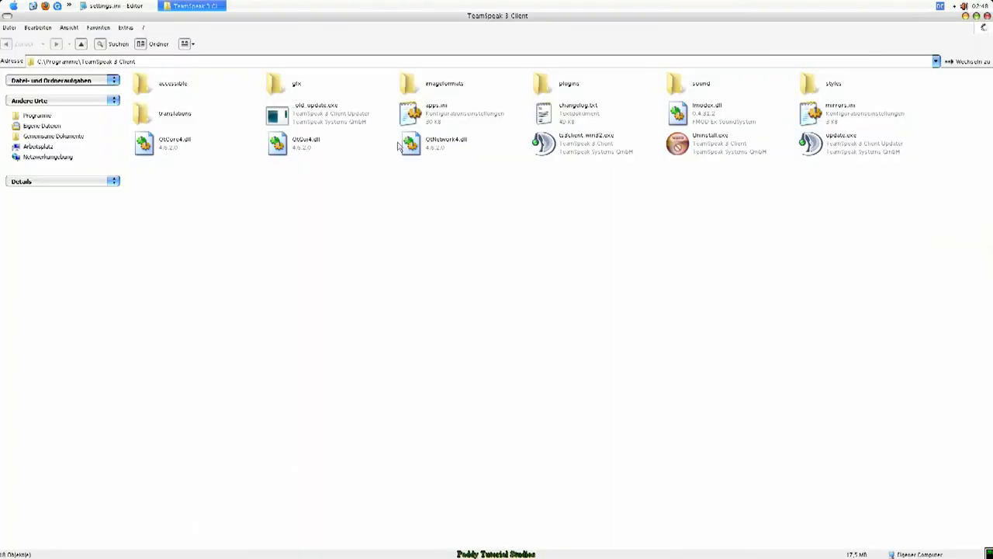
pyautogui.click(676, 86)
pyautogui.doubleClick(702, 87)
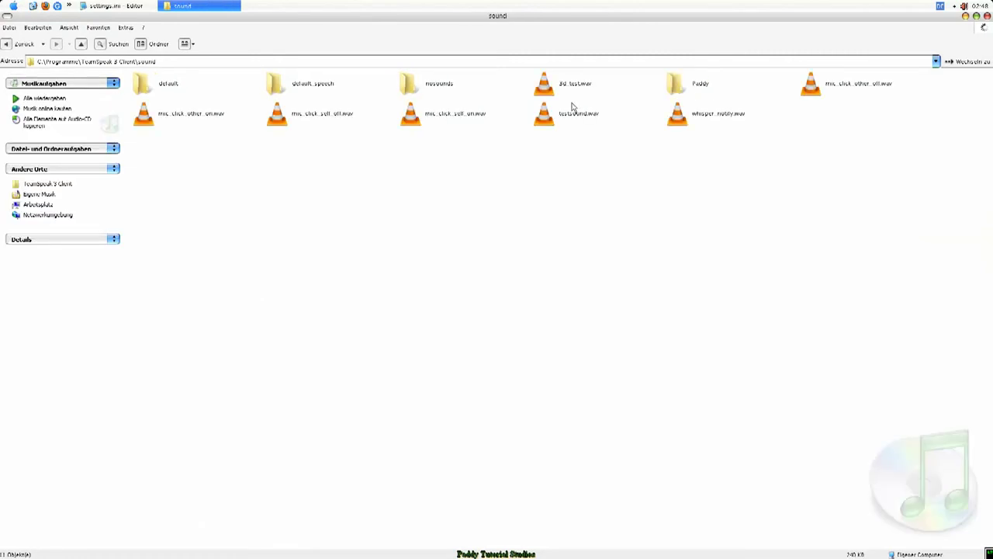
pyautogui.doubleClick(692, 90)
pyautogui.scroll(-5, 639, 193)
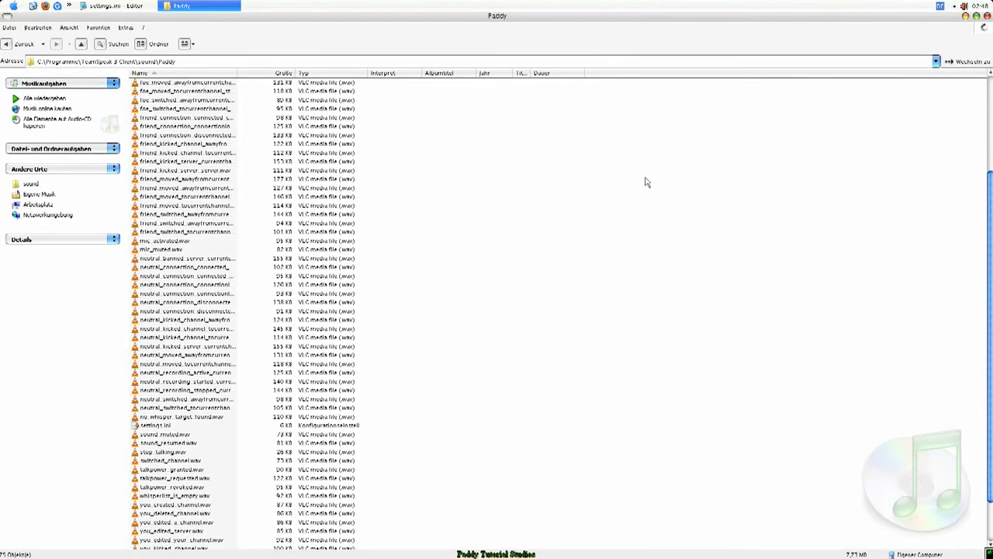
pyautogui.hotkey('ctrl', 'v')
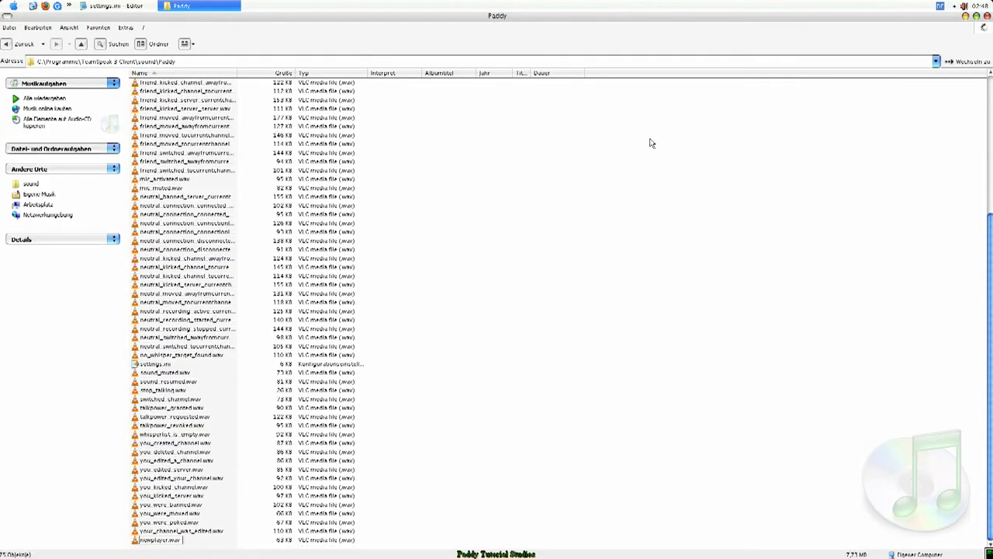
pyautogui.click(987, 15)
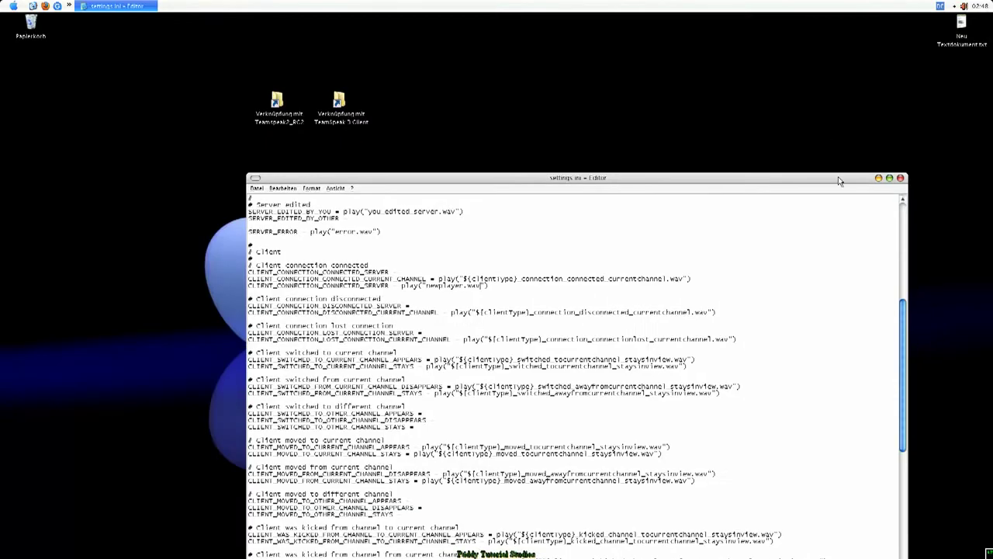
# Step: Close settings.ini and move the two TeamSpeak folder shortcuts higher up on the desktop
pyautogui.click(901, 178)
pyautogui.click(173, 146)
pyautogui.moveTo(457, 87); pyautogui.dragTo(243, 140)
pyautogui.moveTo(273, 107); pyautogui.dragTo(288, 62)
# Step: Start TeamSpeak 3 and select Paddy Soundpack as the sound pack in the Meldungen options
pyautogui.click(13, 6)
pyautogui.click(77, 97)
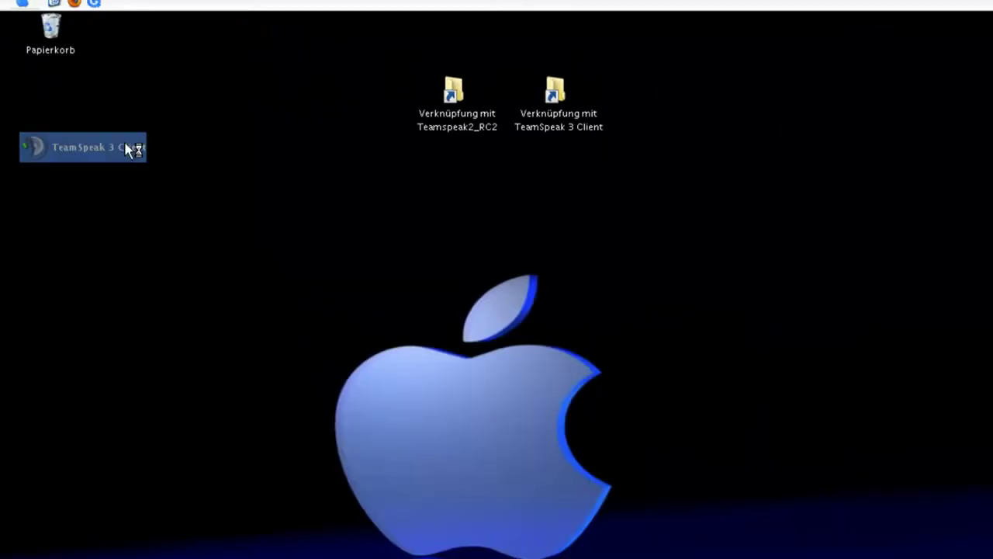
pyautogui.click(166, 26)
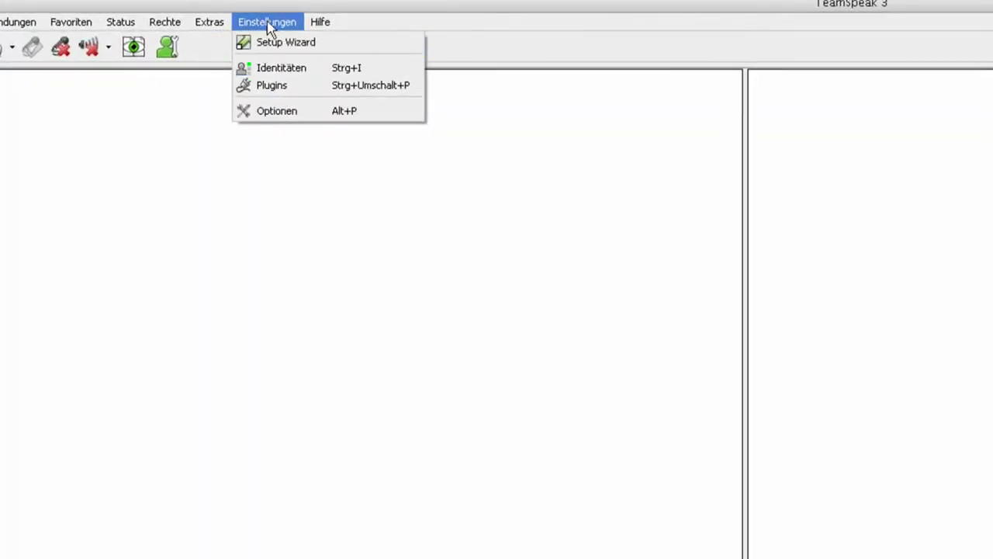
pyautogui.click(245, 111)
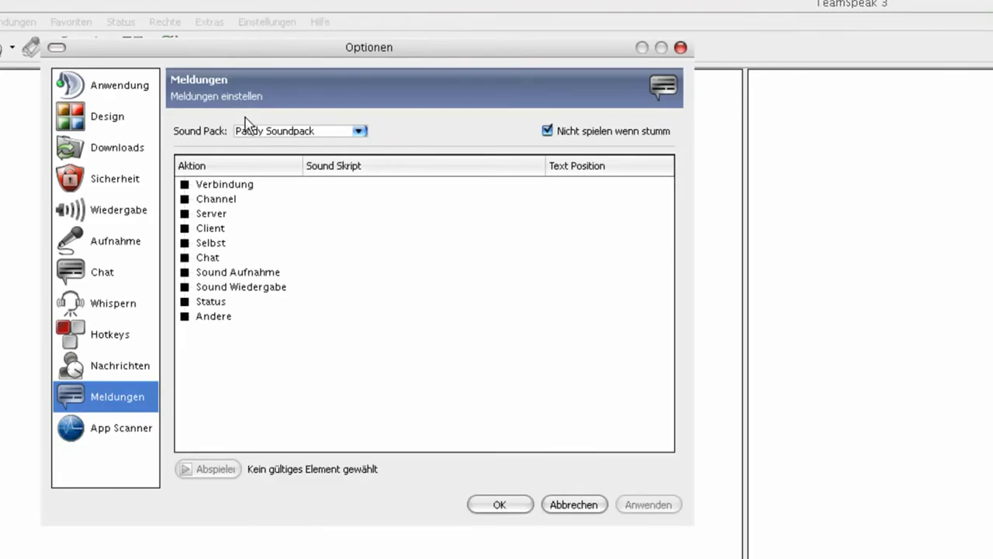
pyautogui.click(250, 131)
pyautogui.click(308, 144)
pyautogui.click(304, 131)
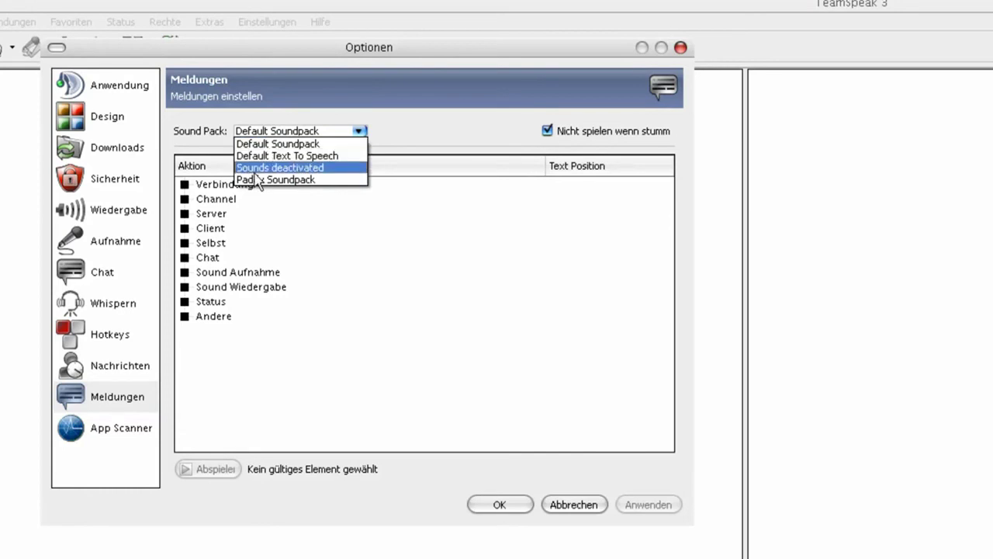
pyautogui.click(259, 180)
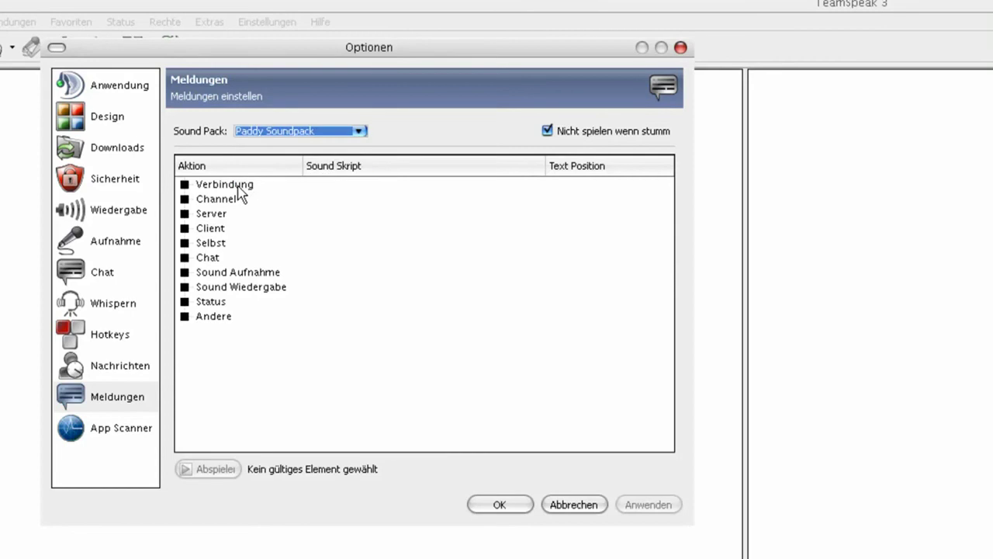
# Step: Play the newplayer.wav sound assigned to Client > Verbindung > Verbunden > Server and accept the options
pyautogui.click(185, 230)
pyautogui.click(203, 243)
pyautogui.click(221, 257)
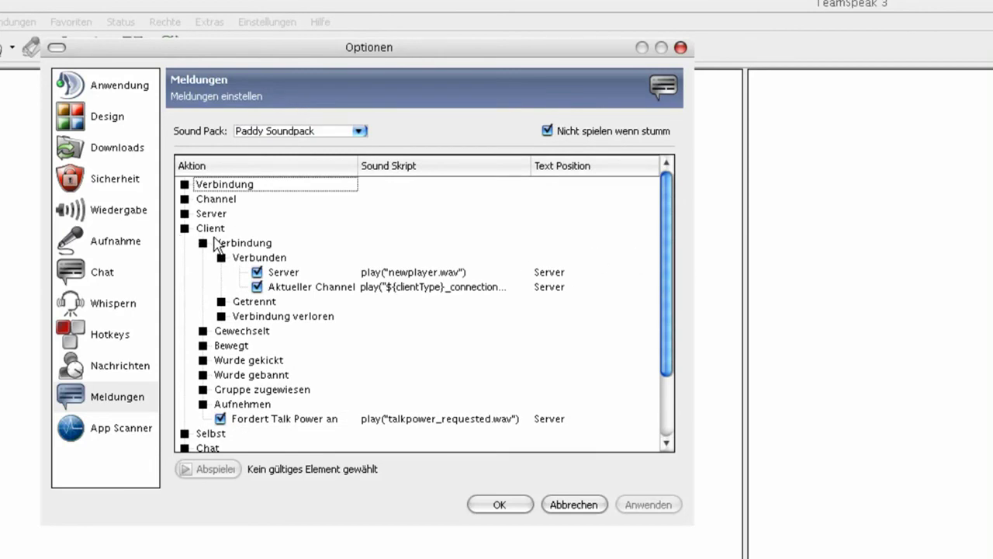
pyautogui.click(276, 274)
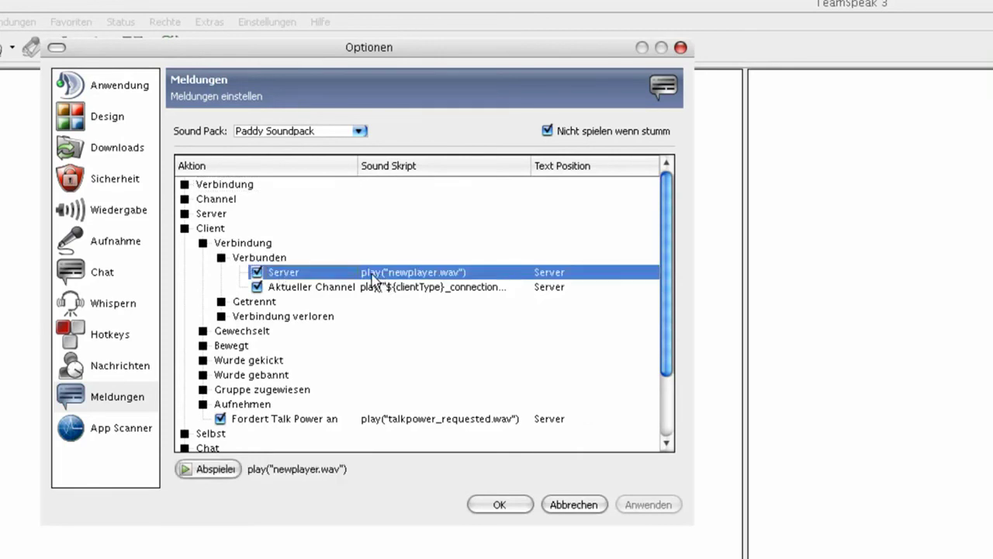
pyautogui.click(217, 471)
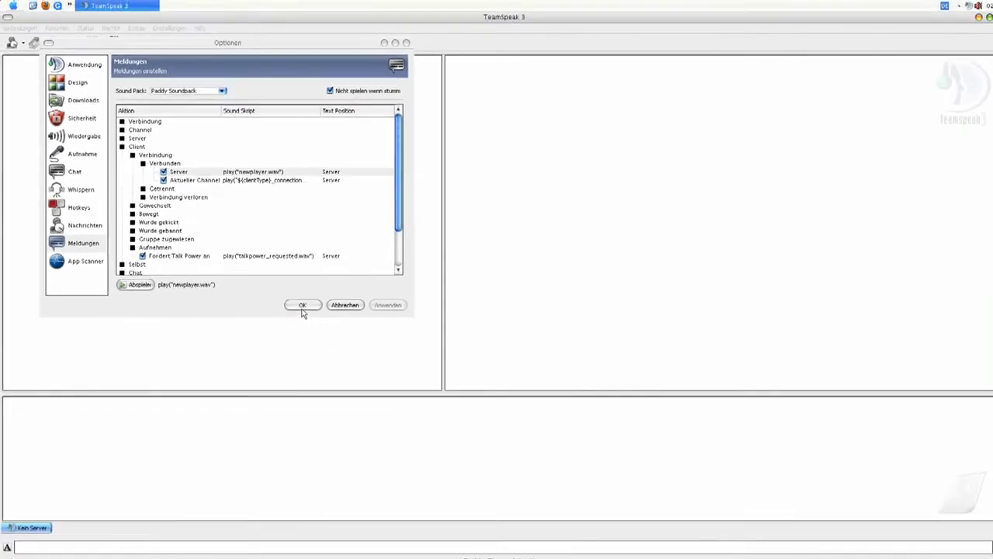
pyautogui.click(499, 504)
# Step: Connect to the Mein Server! favourite and join its Test channel
pyautogui.click(13, 29)
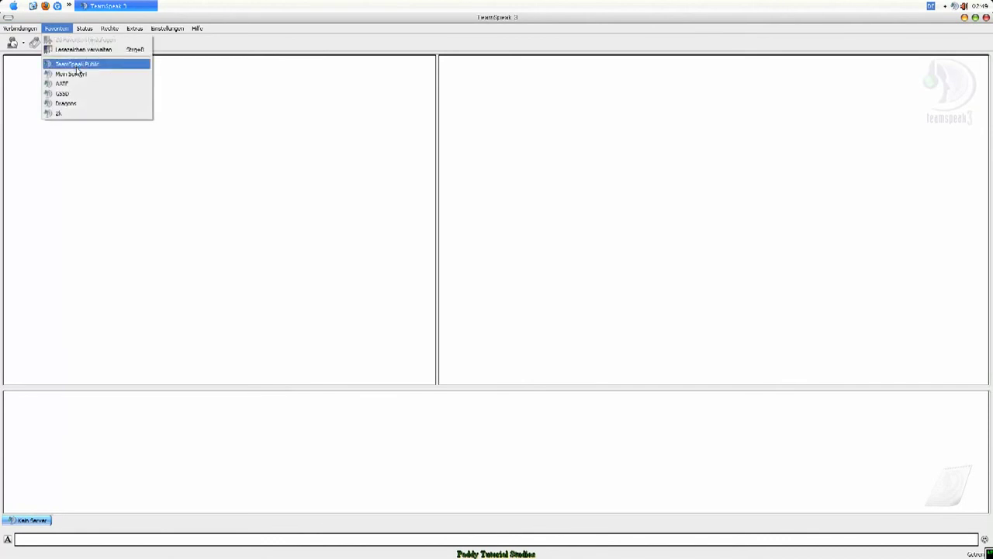
pyautogui.click(81, 81)
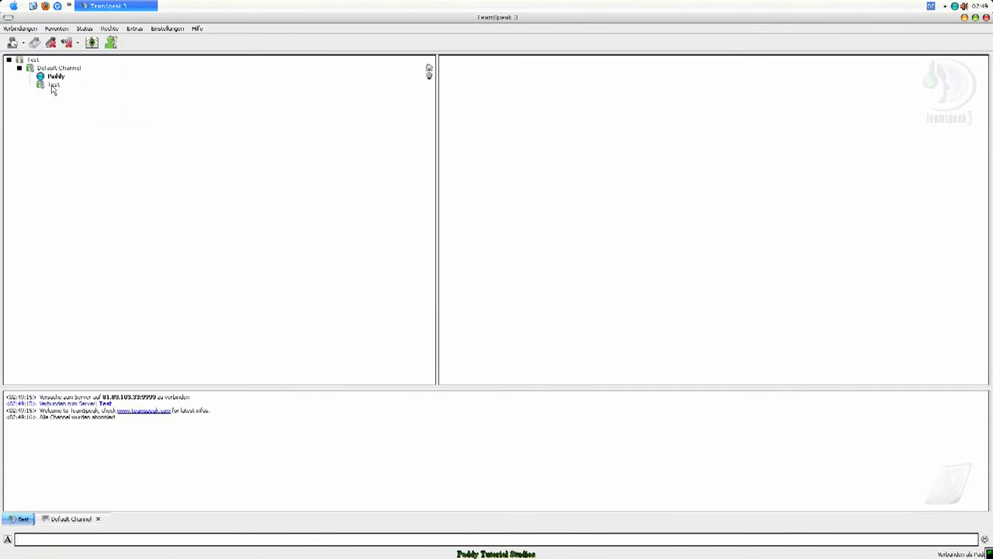
pyautogui.doubleClick(53, 83)
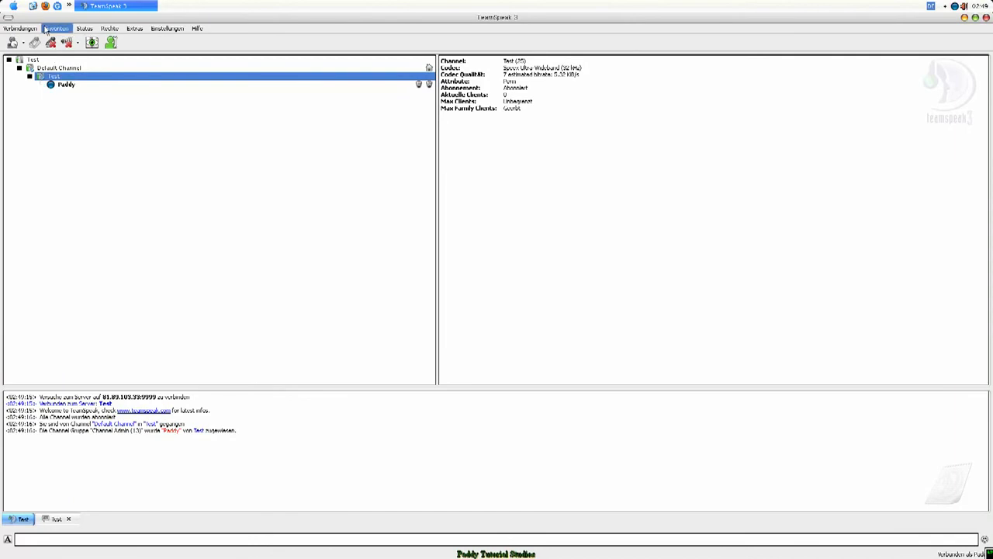
# Step: Connect to the TeamSpeak Public and Mein Server! favourites in new tabs and close the favourites manager
pyautogui.click(56, 29)
pyautogui.click(76, 50)
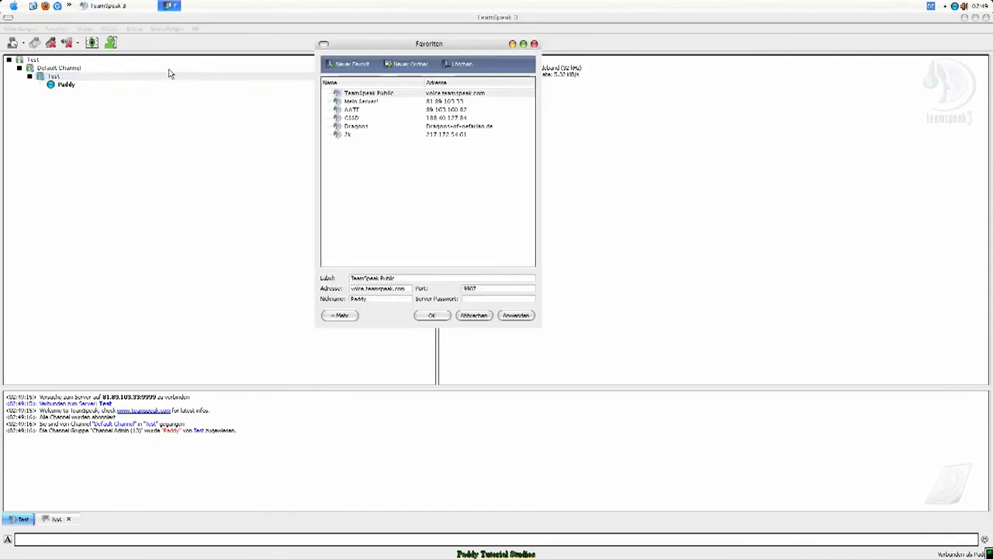
pyautogui.rightClick(383, 93)
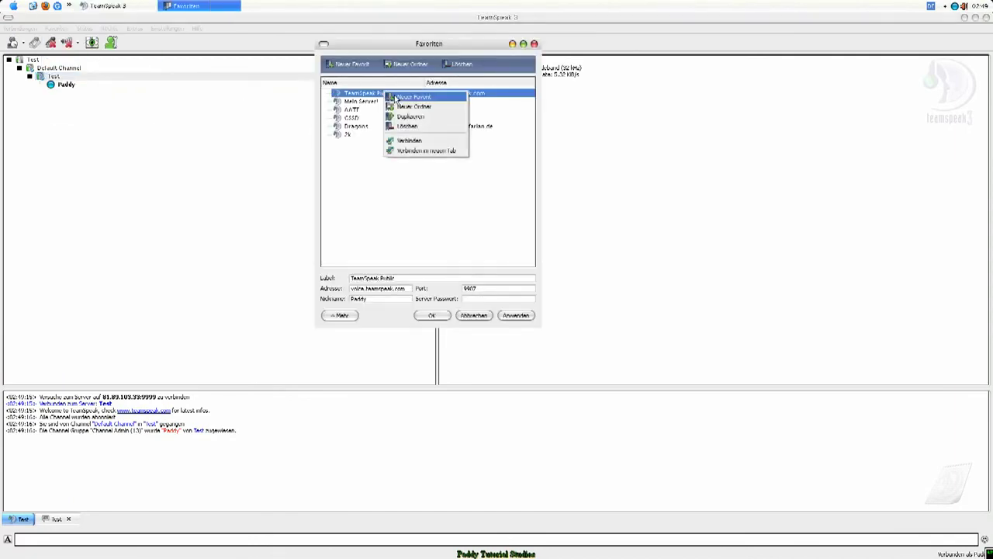
pyautogui.click(456, 151)
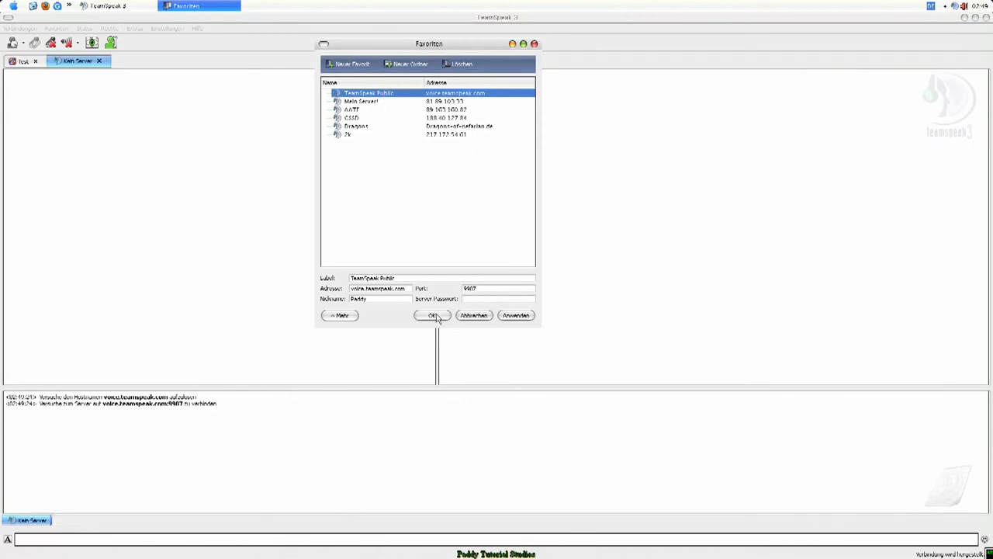
pyautogui.rightClick(394, 103)
pyautogui.click(429, 163)
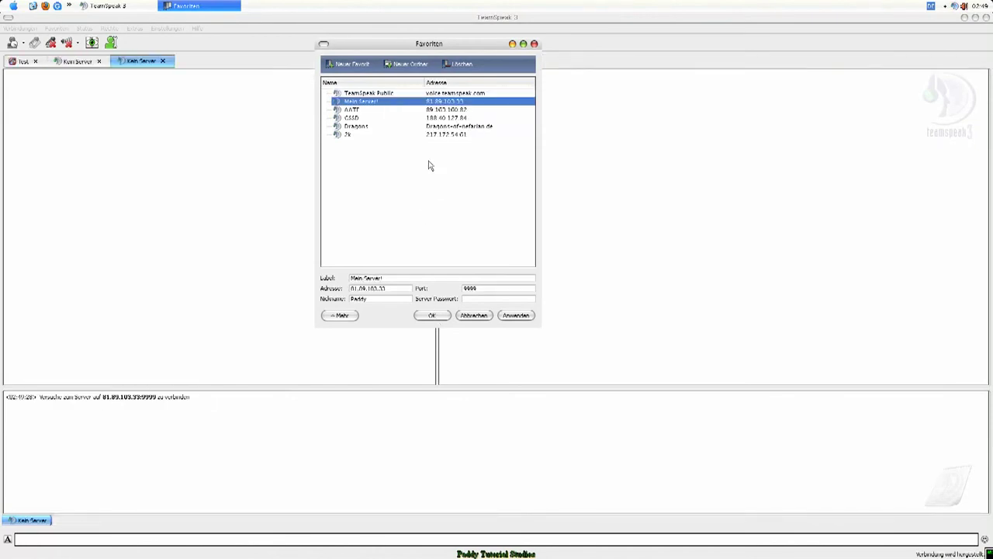
pyautogui.click(488, 315)
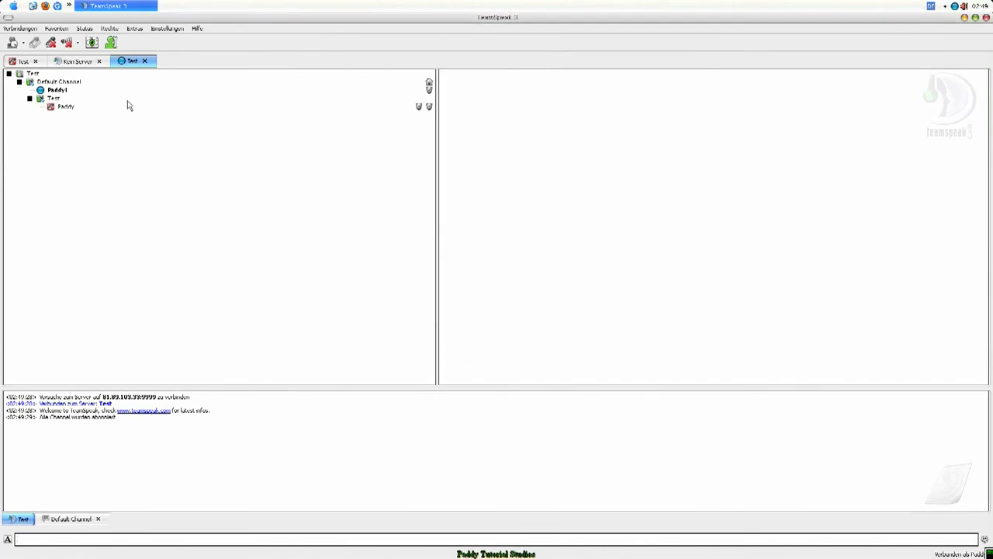
# Step: Close the second Mein Server! connection tab, confirm the disconnection and exit TeamSpeak 3
pyautogui.click(144, 61)
pyautogui.click(470, 306)
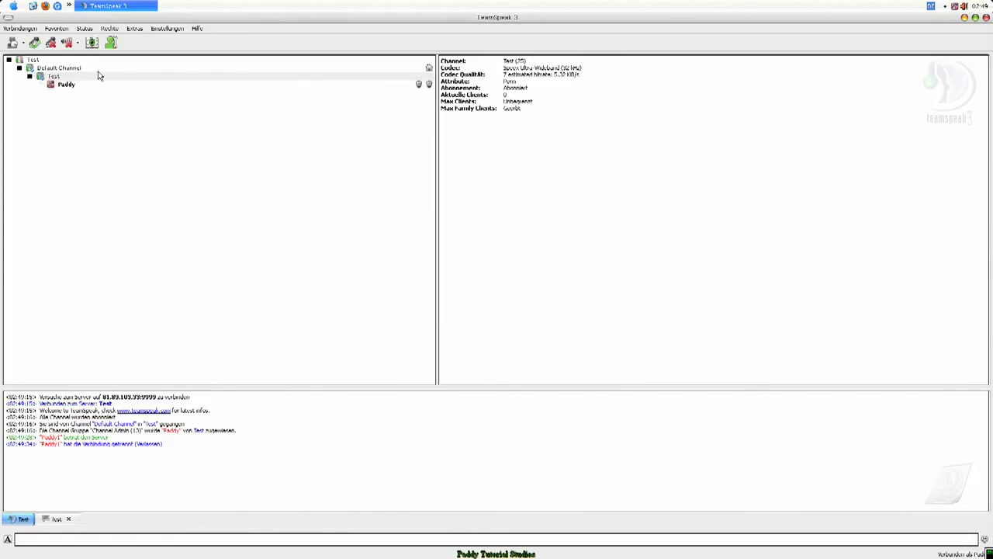
pyautogui.click(986, 17)
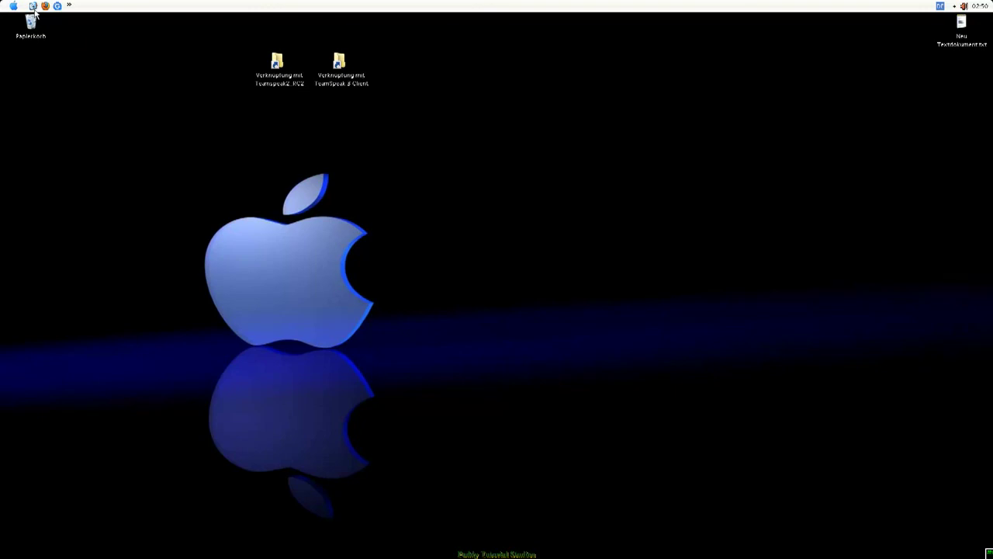
# Step: Start TeamSpeak 3 again and set the Stil in the Design options to Plastique
pyautogui.click(11, 6)
pyautogui.click(47, 98)
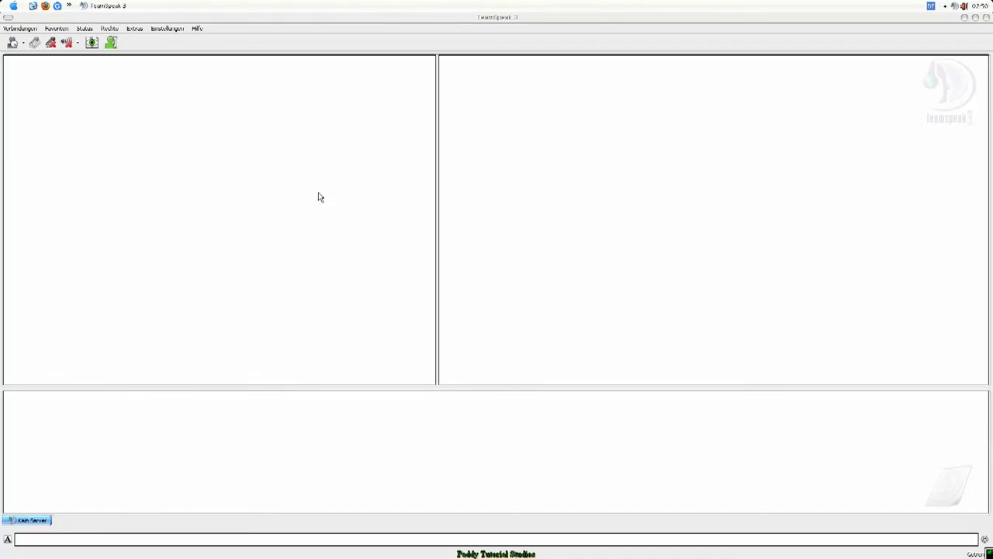
pyautogui.click(169, 29)
pyautogui.click(187, 81)
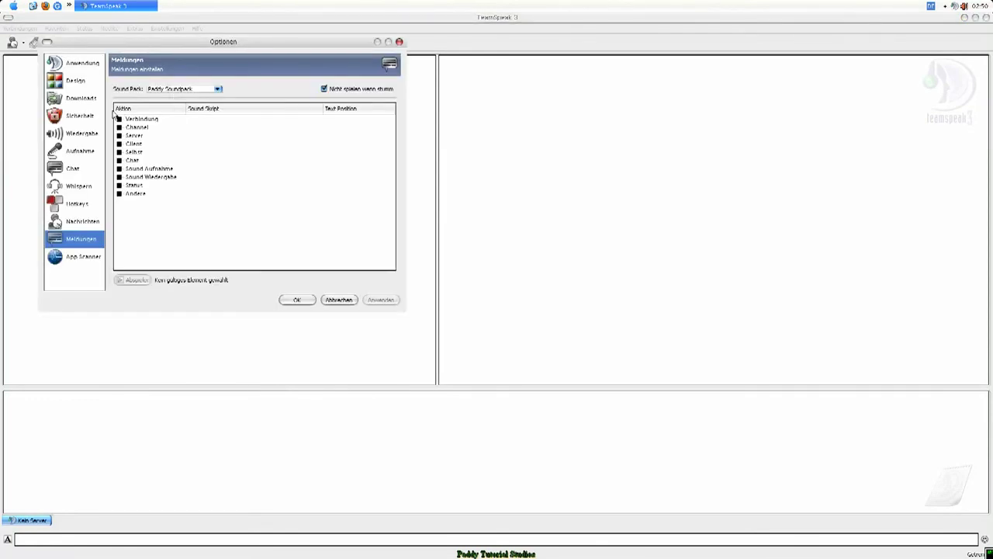
pyautogui.click(66, 86)
pyautogui.click(161, 108)
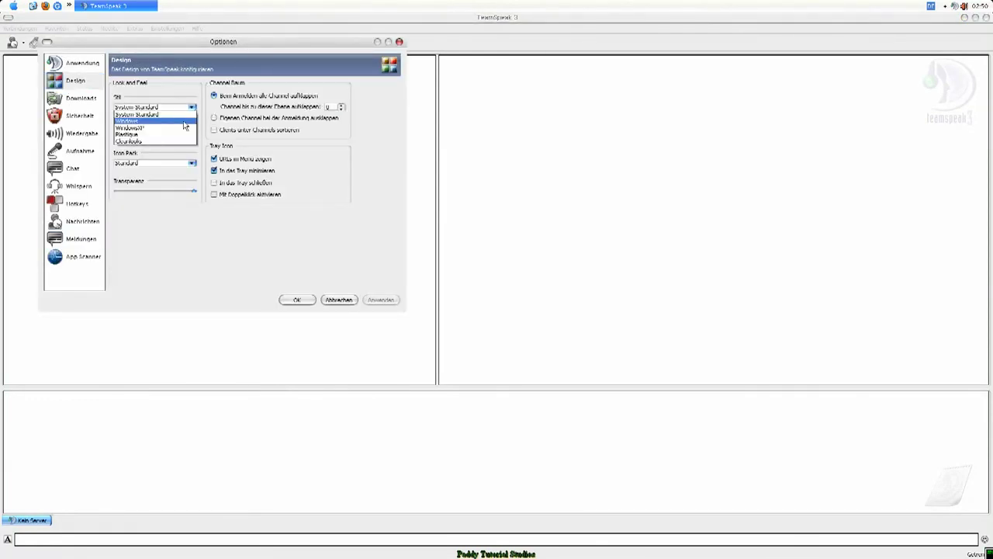
pyautogui.click(161, 112)
pyautogui.click(161, 109)
pyautogui.click(153, 135)
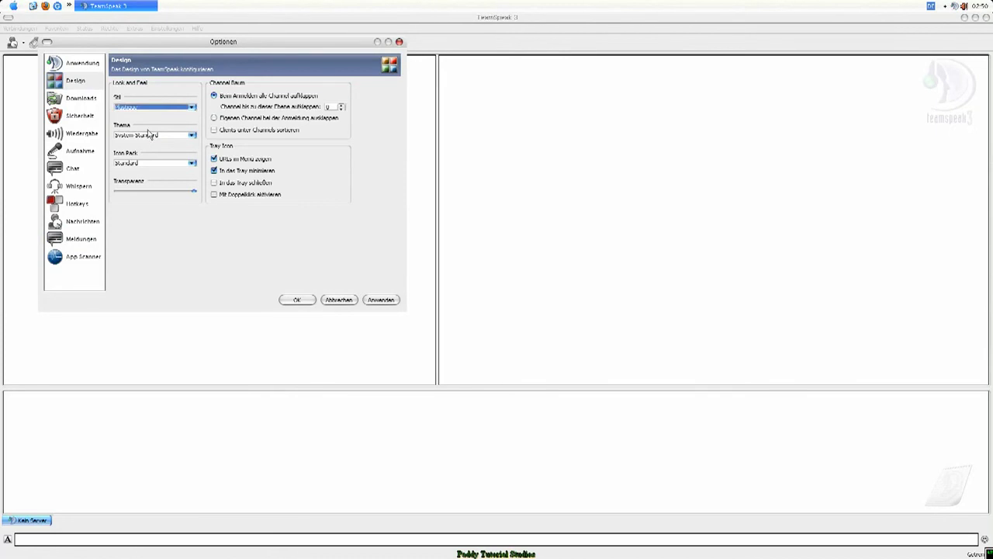
# Step: Set the Thema to the golden theme and accept the design options
pyautogui.click(154, 135)
pyautogui.click(158, 157)
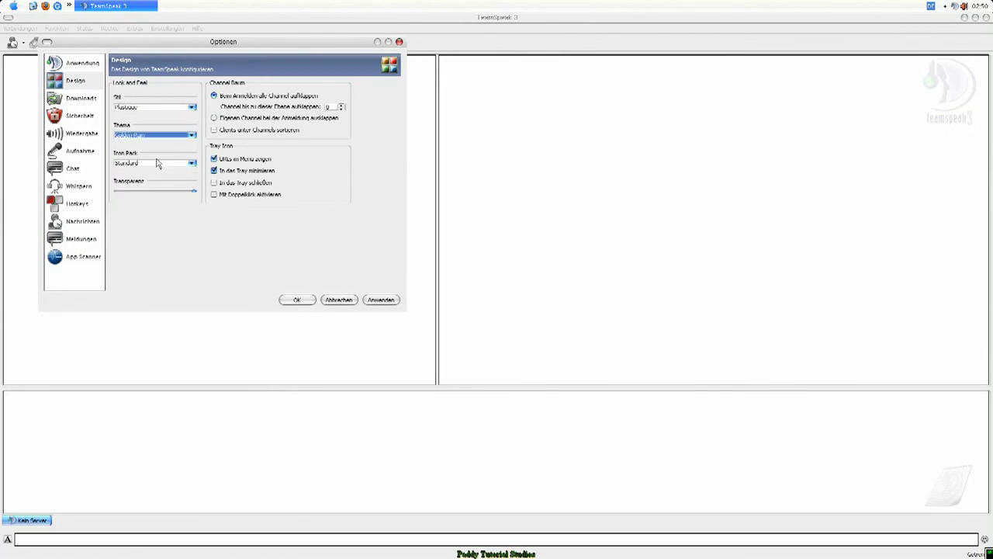
pyautogui.click(296, 301)
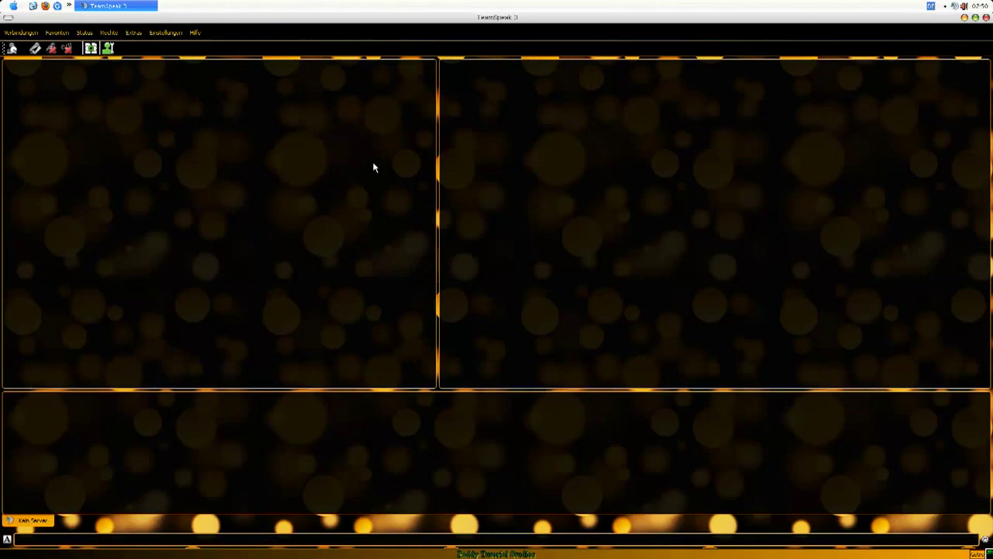